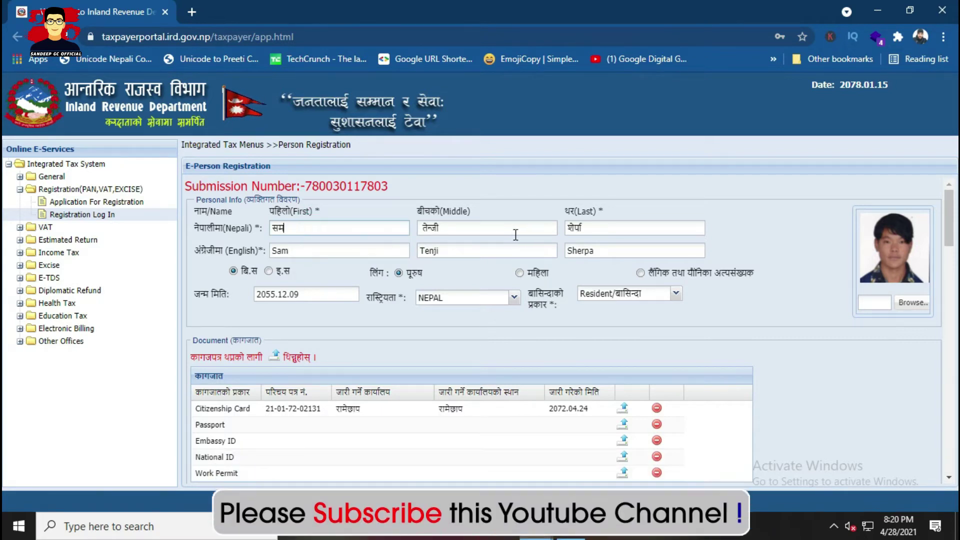
- Review the Nepali name fields, residency type and uploaded identity documents in the person registration form
left_click(477, 234)
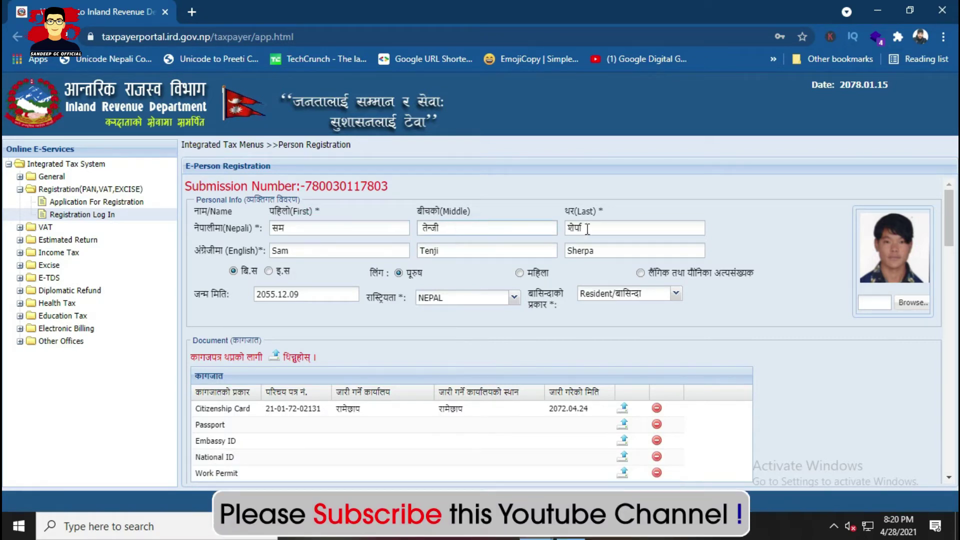
left_click(607, 229)
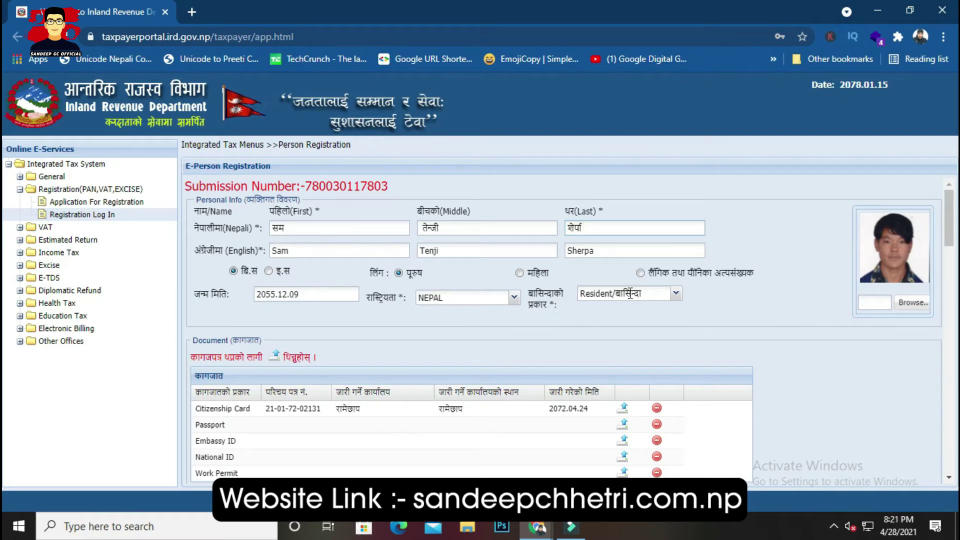
left_click(675, 298)
left_click(698, 303)
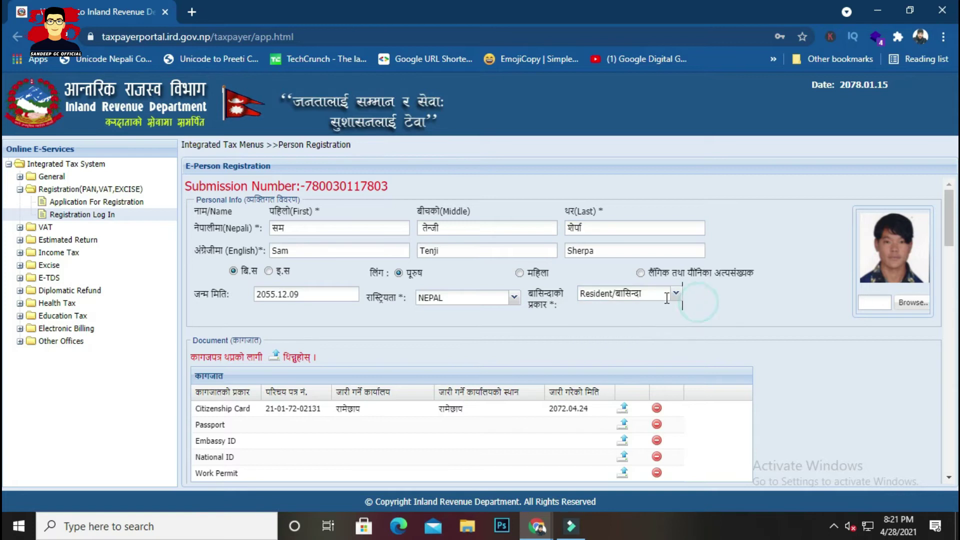
scroll(295, 395, "down", 2)
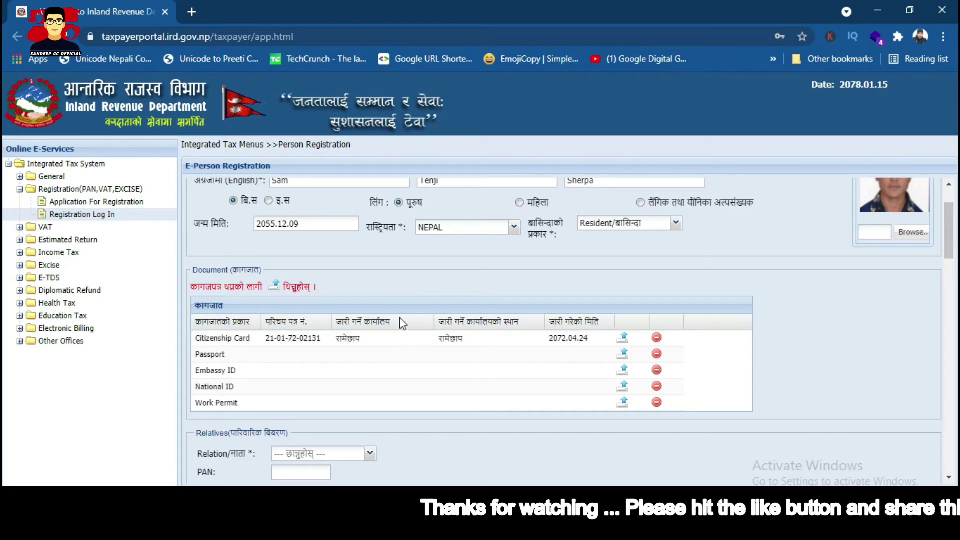
scroll(400, 317, "down", 2)
scroll(375, 317, "up", 5)
scroll(482, 388, "down", 1)
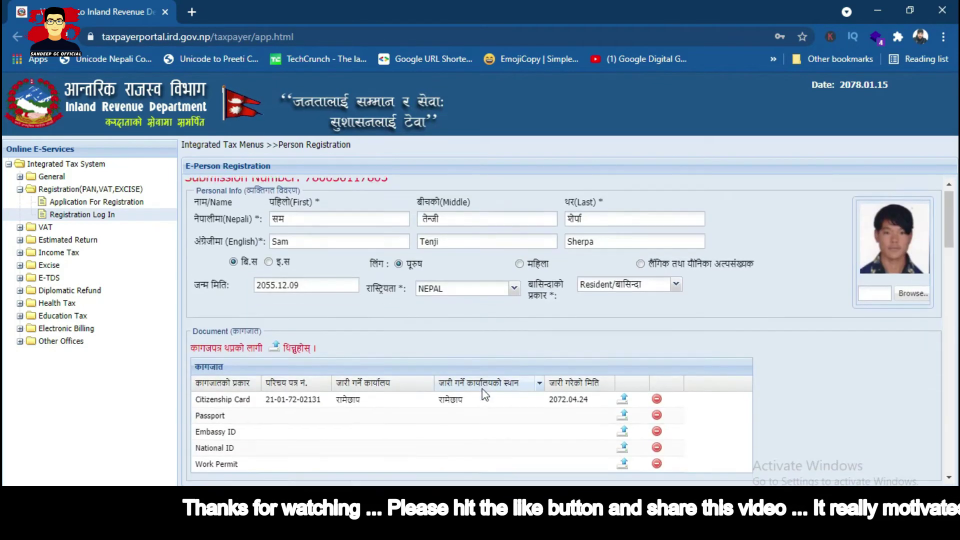
scroll(482, 388, "down", 1)
scroll(519, 353, "down", 3)
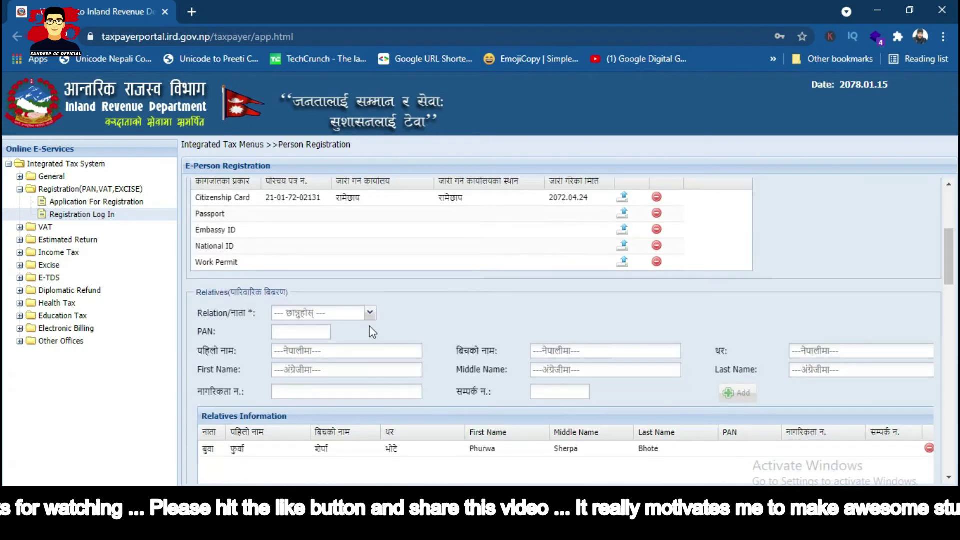
- Examine the Relatives section, including the available relation options and the relatives already listed
scroll(390, 330, "down", 2)
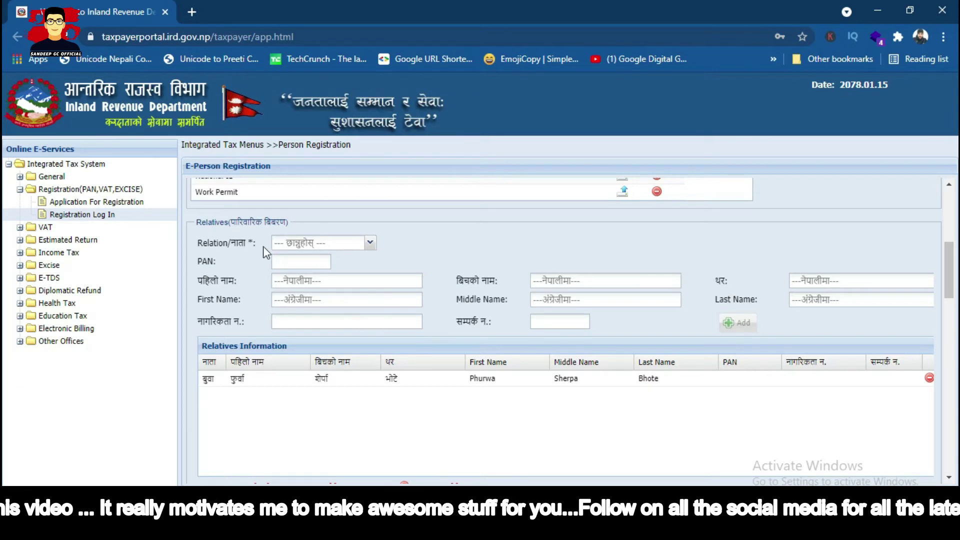
left_click(369, 244)
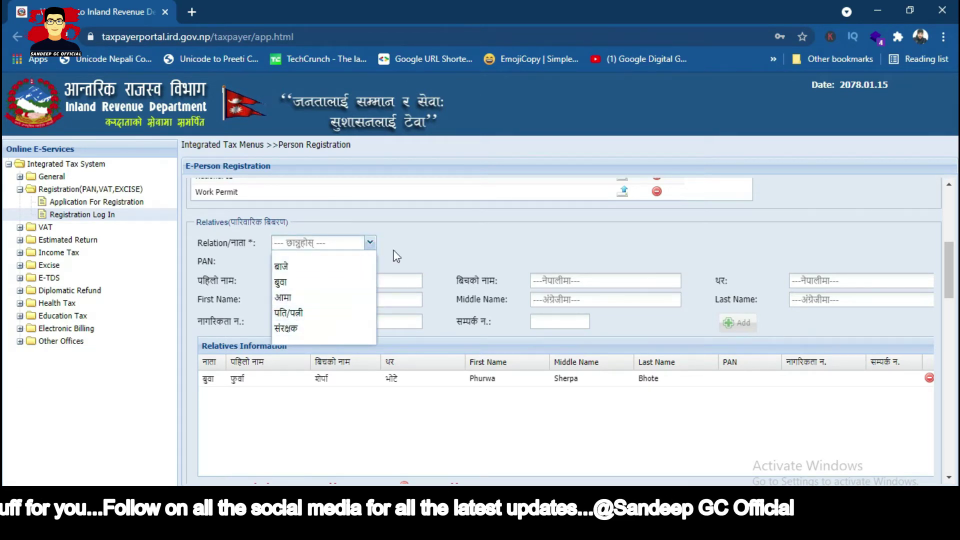
left_click(403, 237)
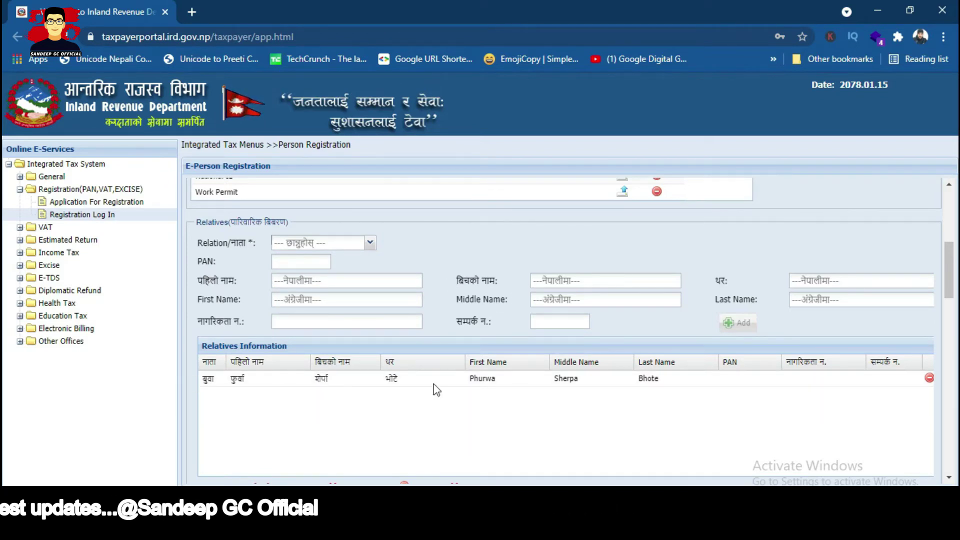
scroll(388, 355, "down", 3)
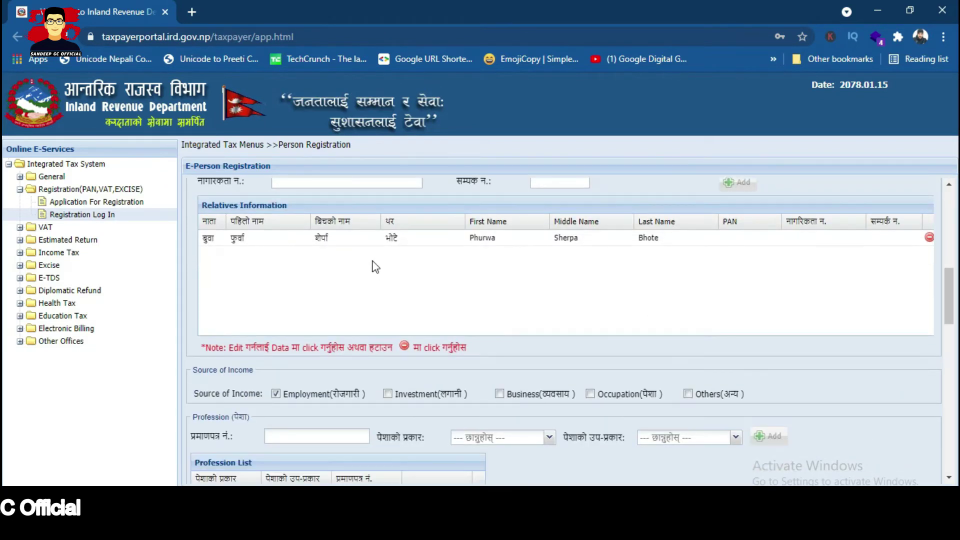
- Examine the source of income choices, the available profession types and the Profession List
scroll(650, 250, "down", 2)
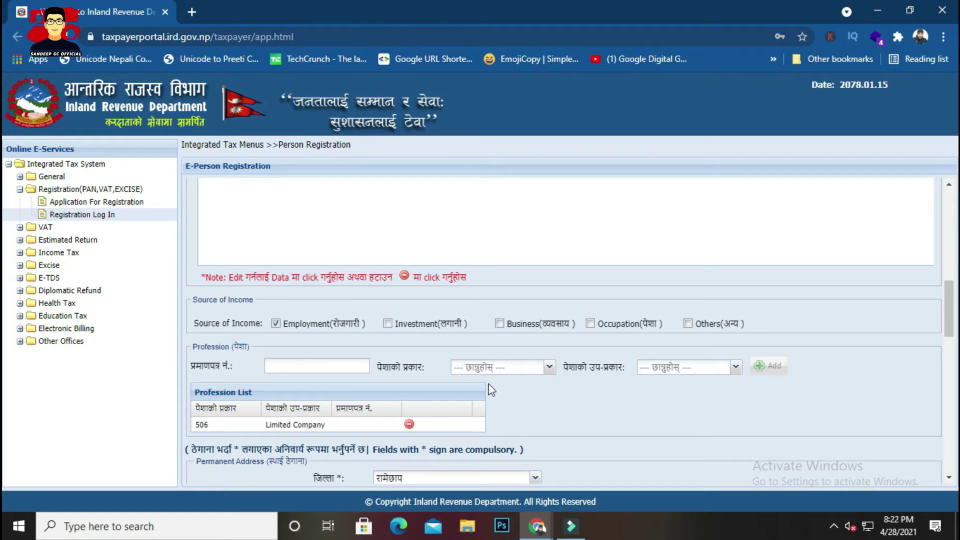
scroll(491, 390, "down", 1)
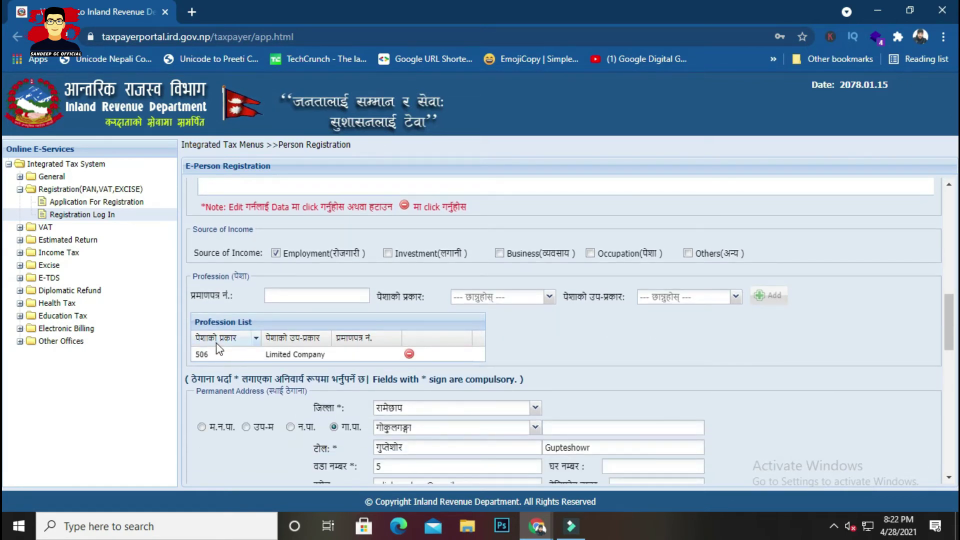
left_click(548, 297)
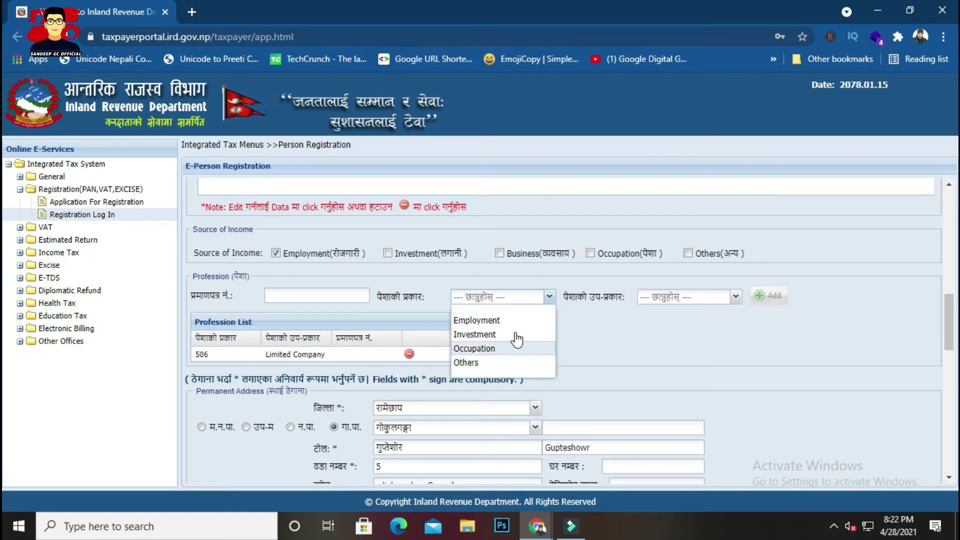
left_click(612, 336)
scroll(391, 310, "down", 1)
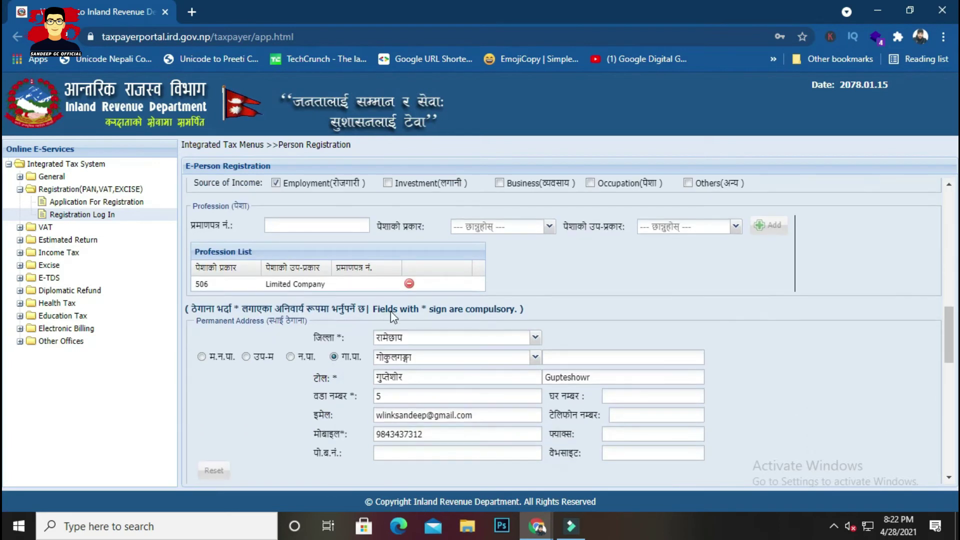
- Compare the district, municipality, ward and contact entries of the permanent and temporary address sections
scroll(358, 338, "down", 1)
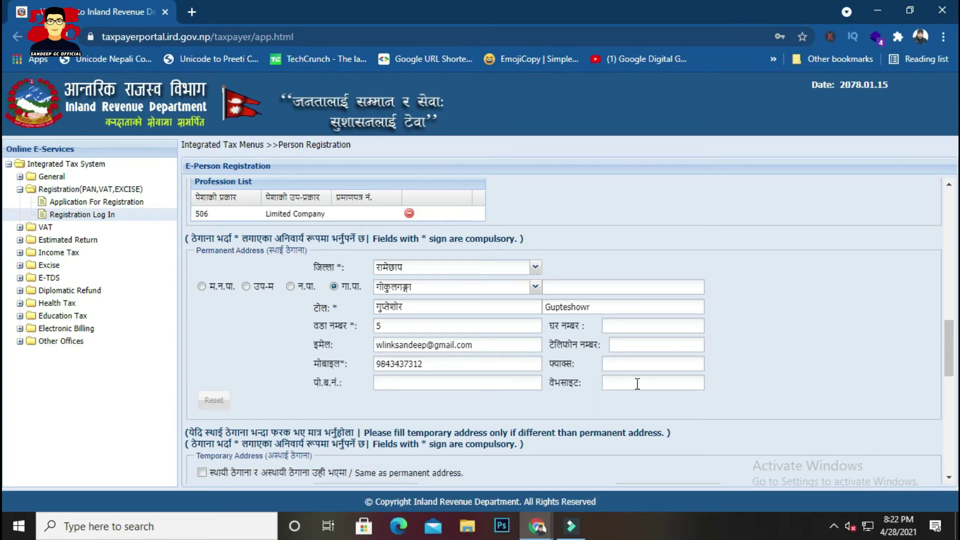
scroll(637, 384, "down", 3)
scroll(575, 330, "up", 4)
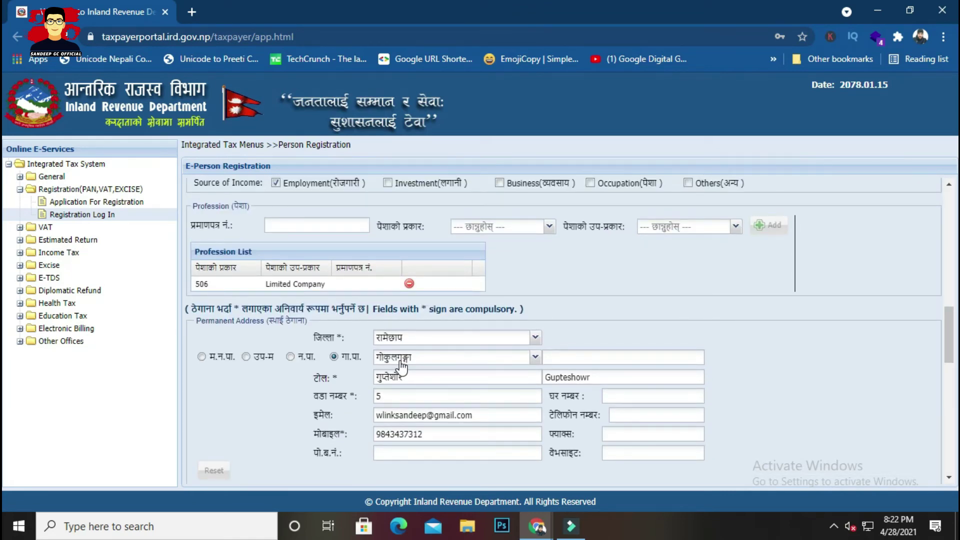
scroll(400, 367, "down", 3)
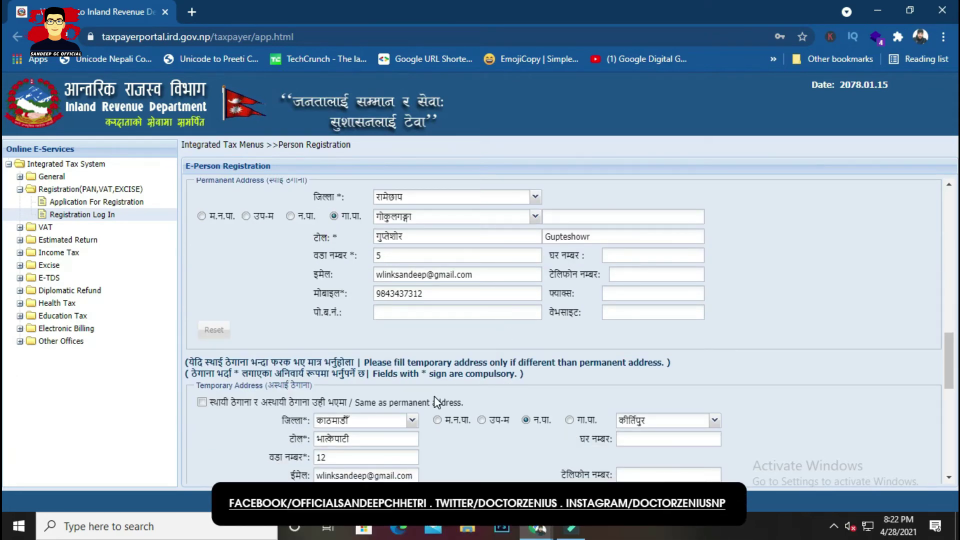
scroll(373, 427, "down", 1)
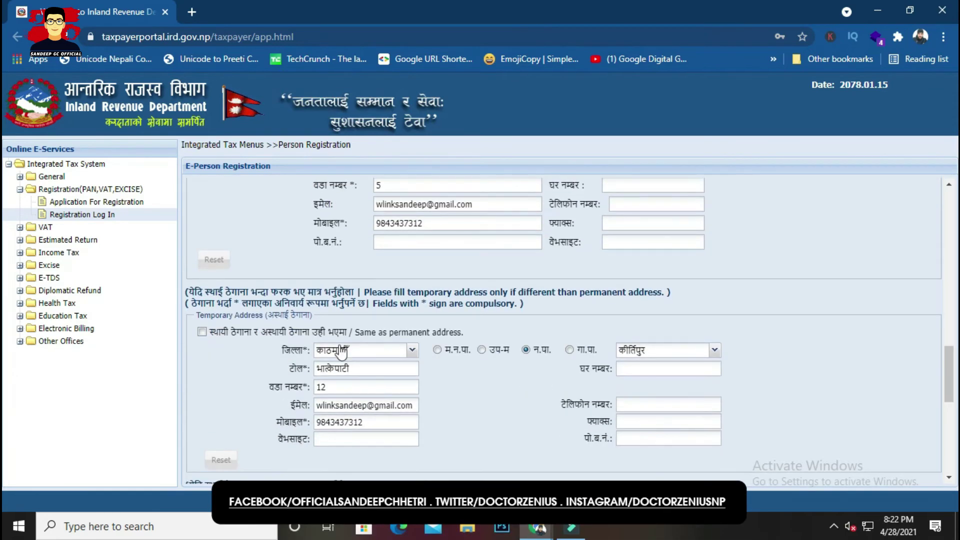
scroll(352, 320, "up", 3)
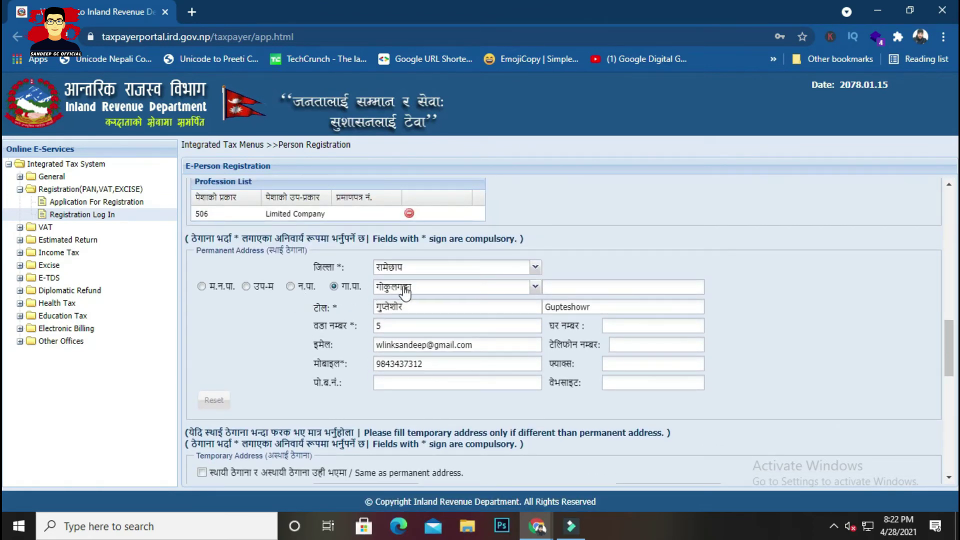
scroll(372, 305, "down", 3)
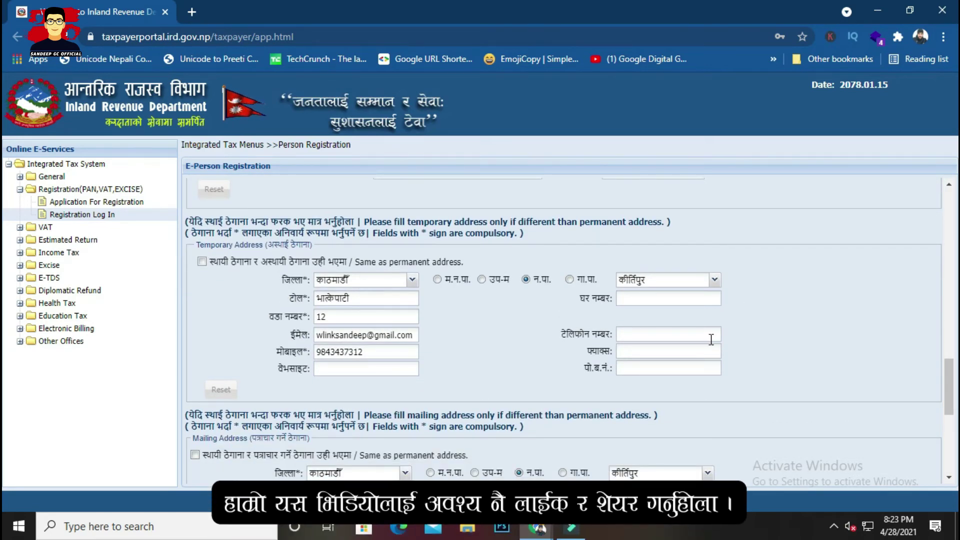
- Check the mailing address, bank account and alert service sections, and try to save the registration form
scroll(425, 328, "down", 2)
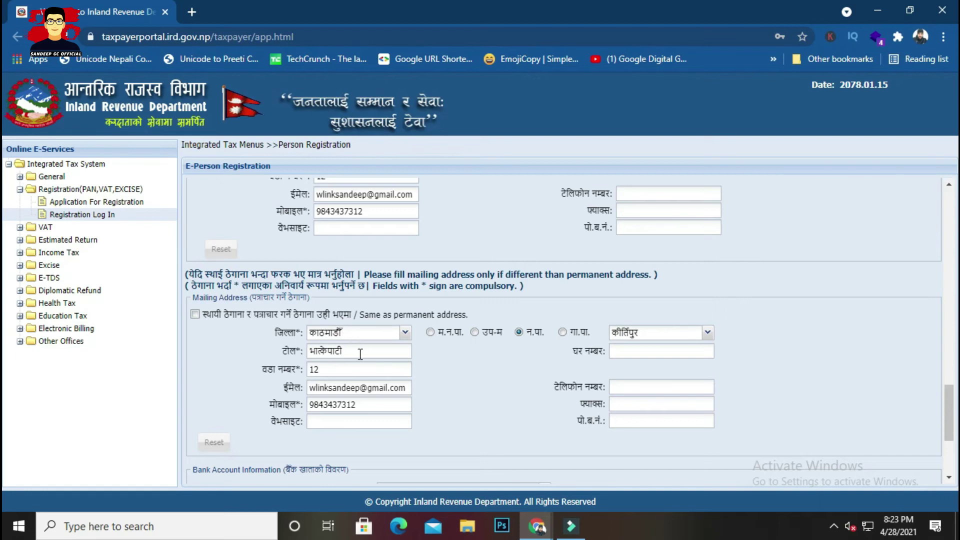
scroll(458, 381, "down", 3)
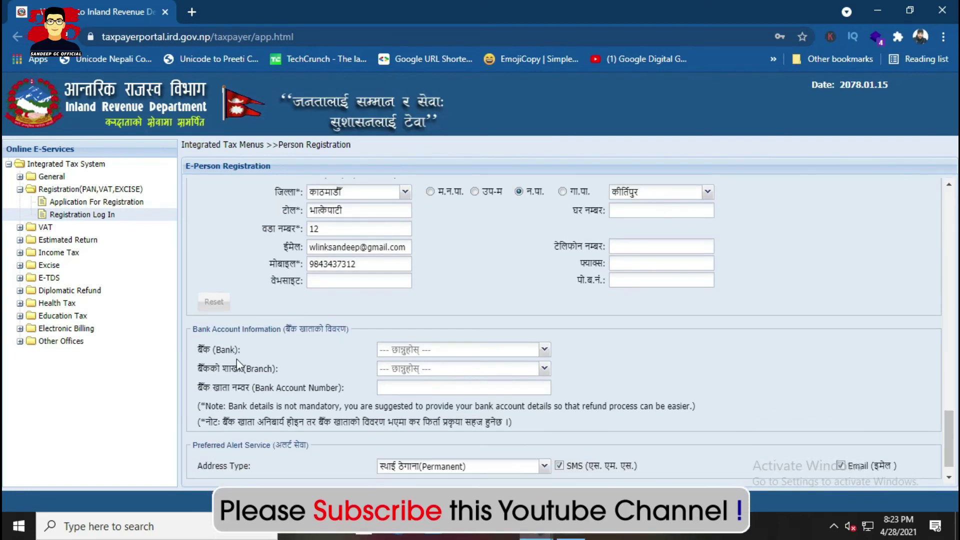
scroll(230, 330, "down", 1)
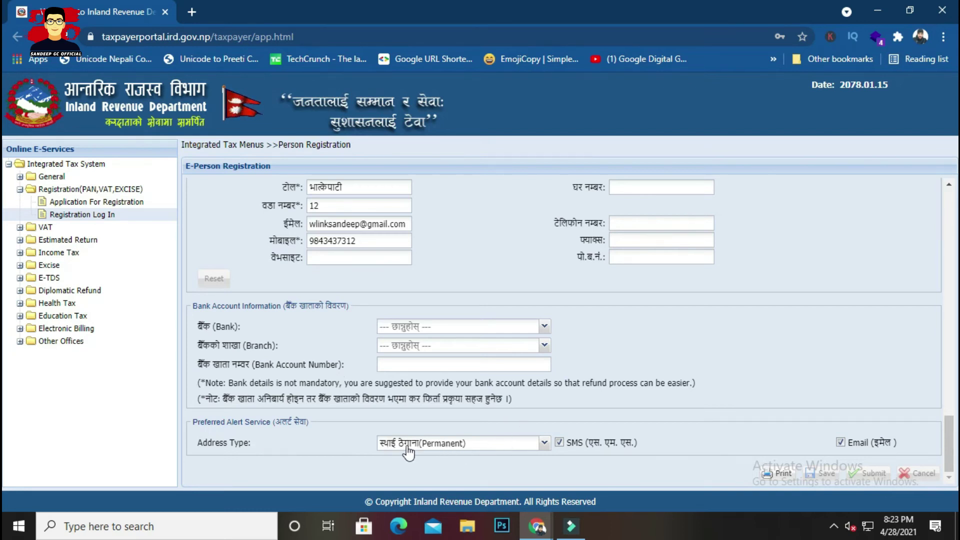
left_click(820, 474)
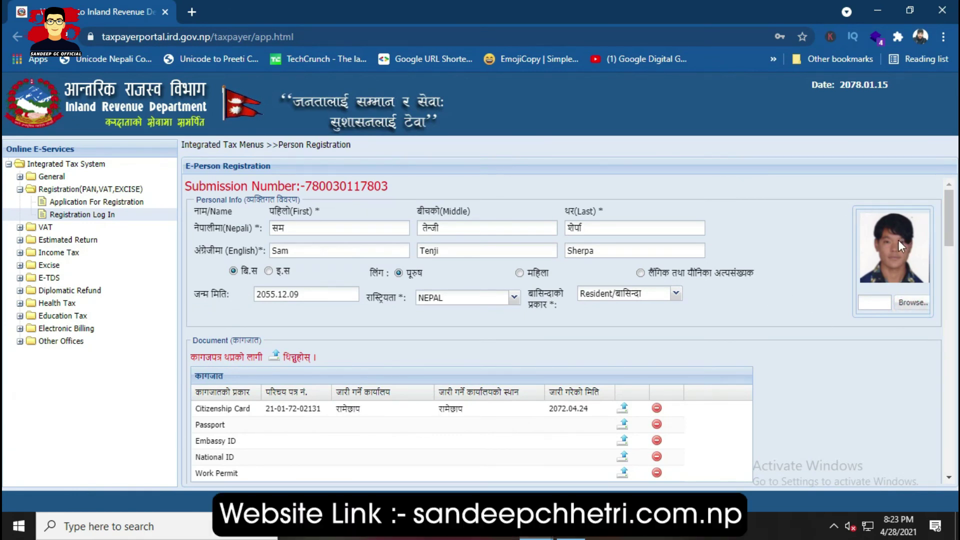
- Look through the whole registration form once more, from the personal information to the alert service and back
scroll(696, 372, "down", 10)
scroll(693, 372, "down", 10)
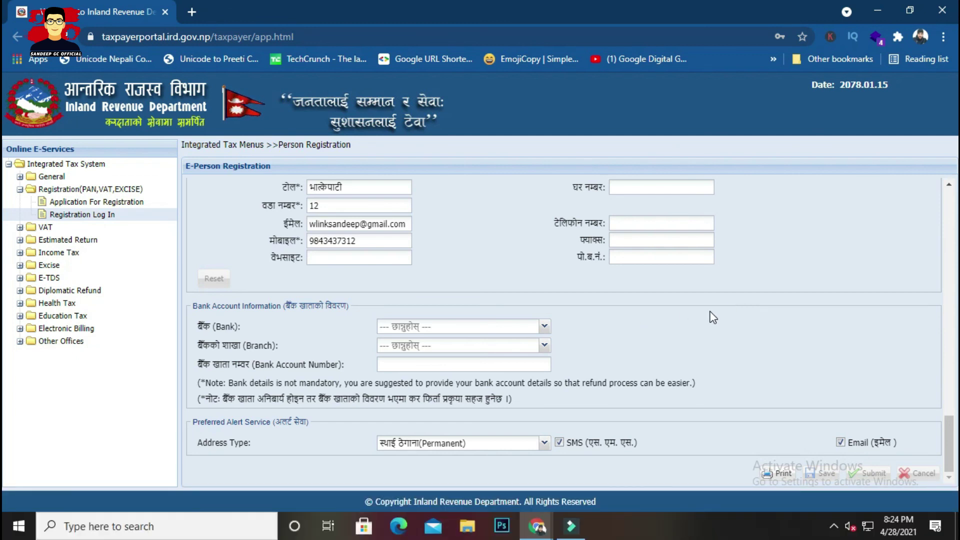
scroll(712, 318, "up", 20)
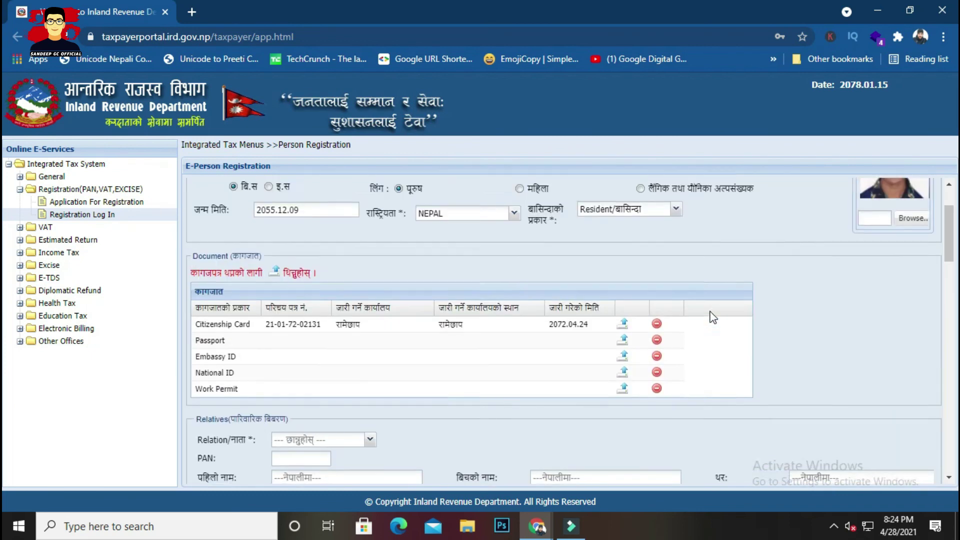
scroll(712, 318, "up", 2)
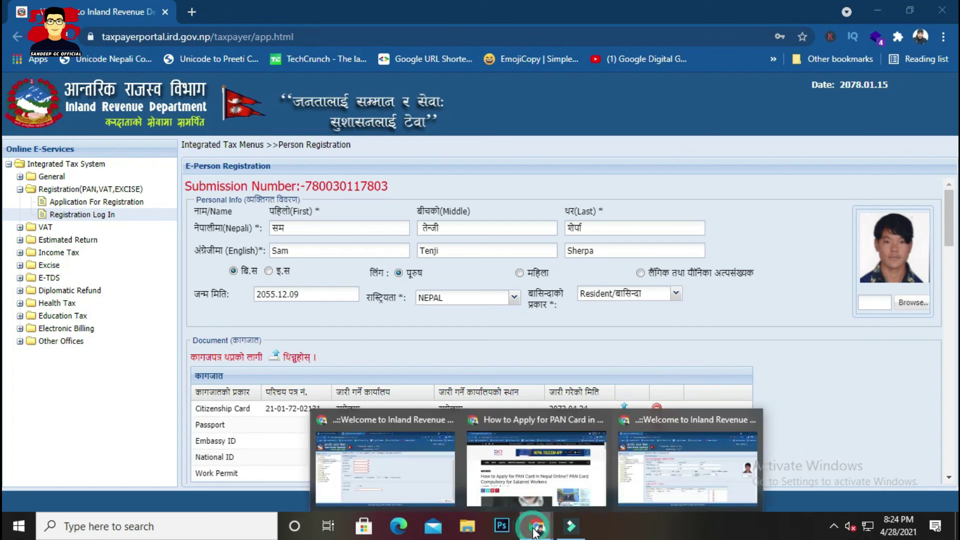
- Switch to the YouTube channel page open in the other browser window and browse its uploaded videos
left_click(419, 488)
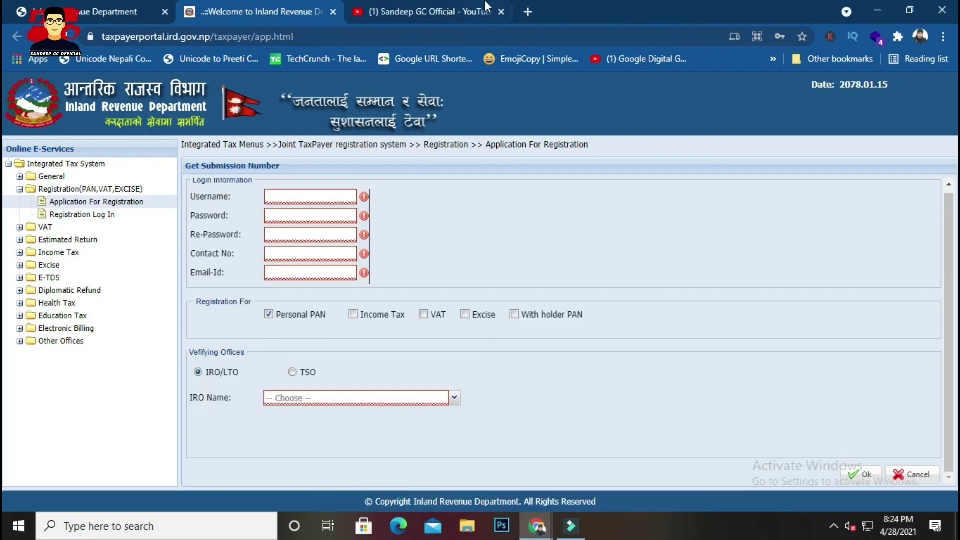
left_click(430, 11)
scroll(436, 246, "up", 10)
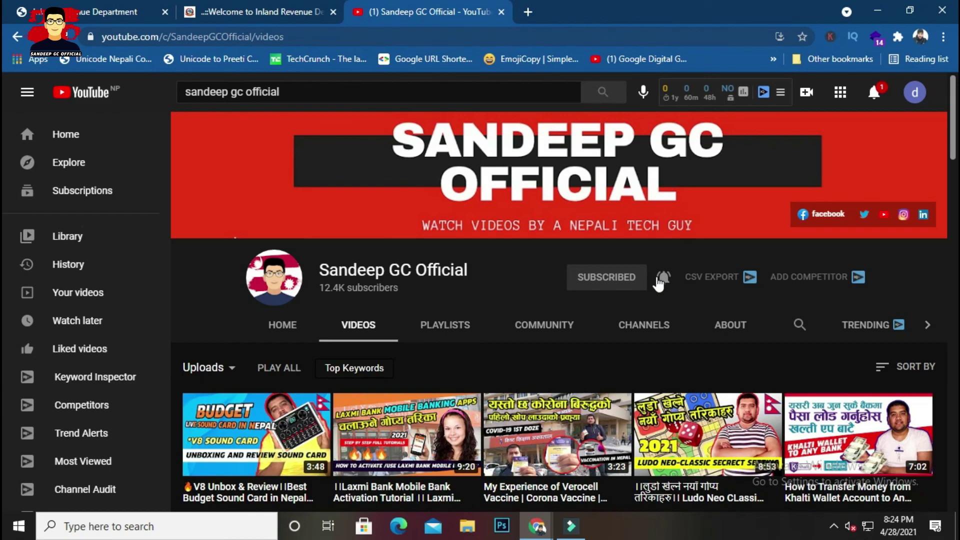
scroll(545, 336, "down", 20)
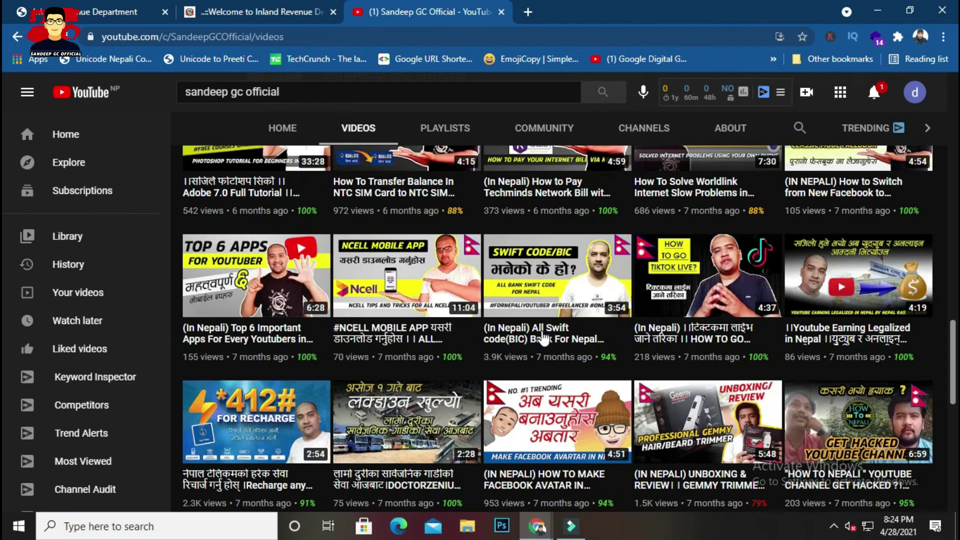
scroll(541, 334, "down", 12)
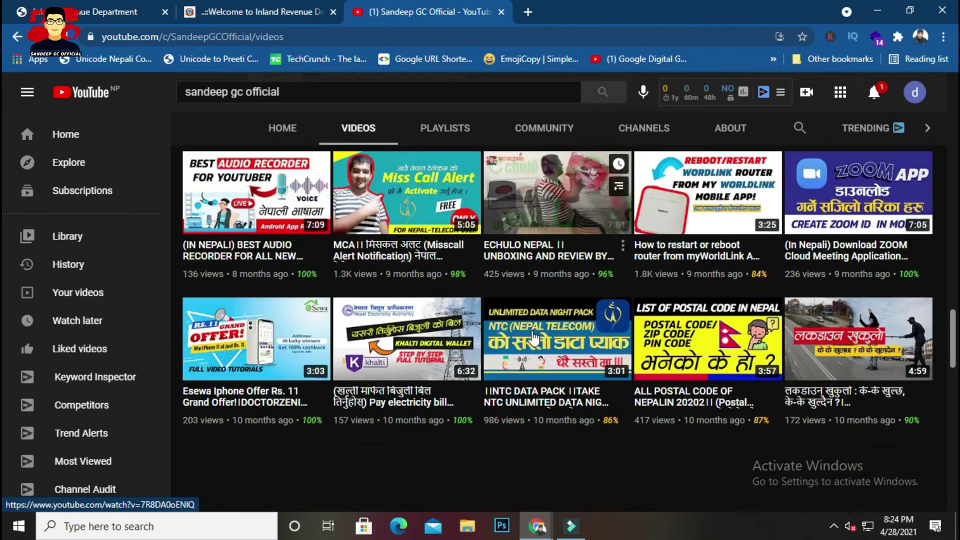
scroll(533, 338, "down", 5)
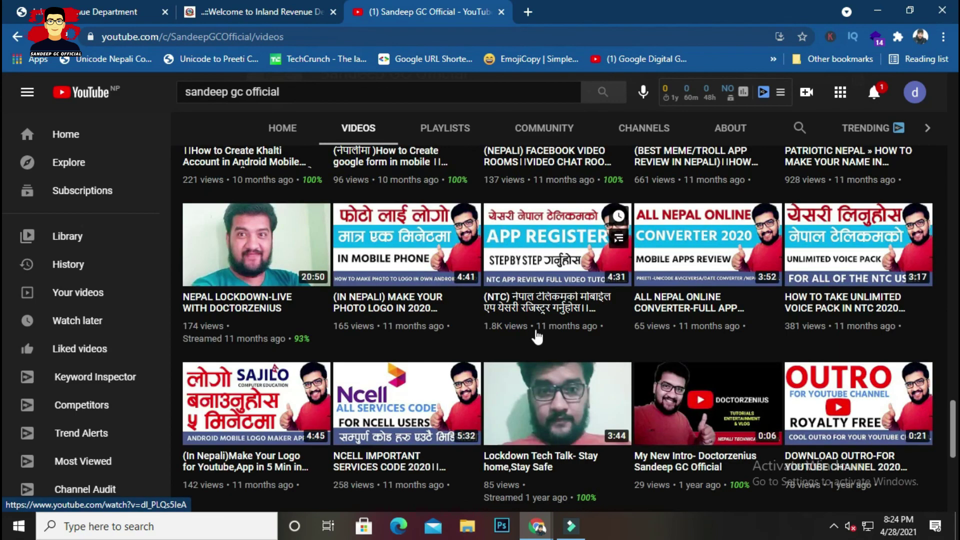
scroll(545, 331, "down", 3)
scroll(546, 331, "down", 4)
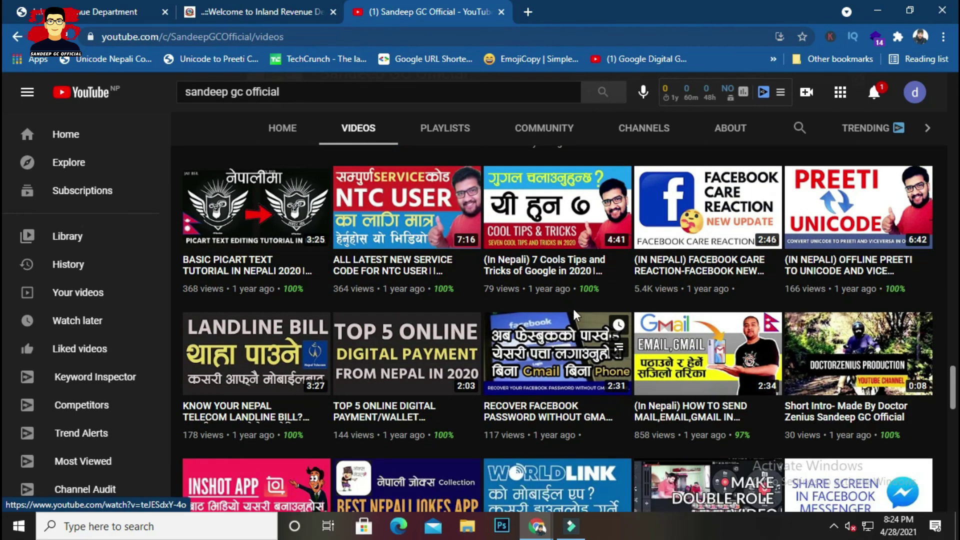
scroll(572, 319, "down", 4)
scroll(574, 330, "down", 3)
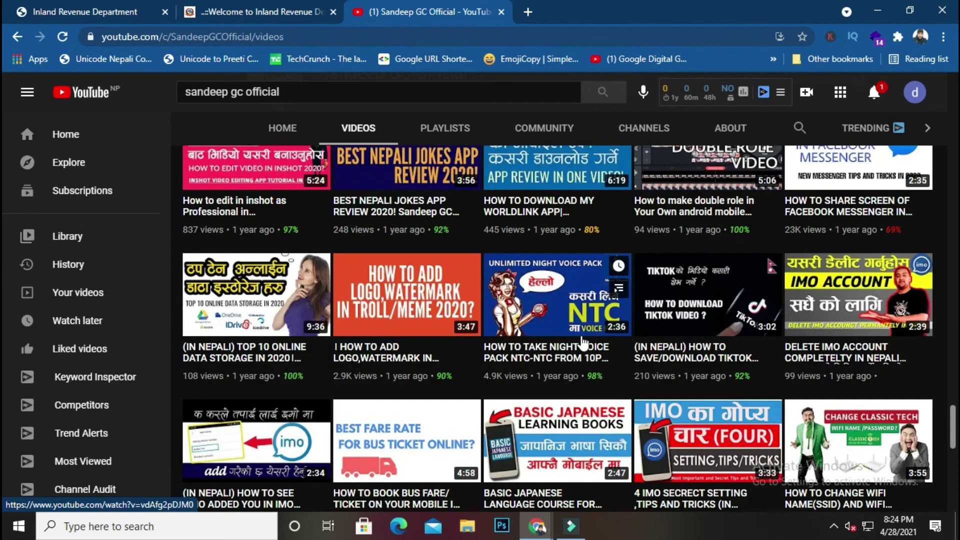
mouse_move(586, 345)
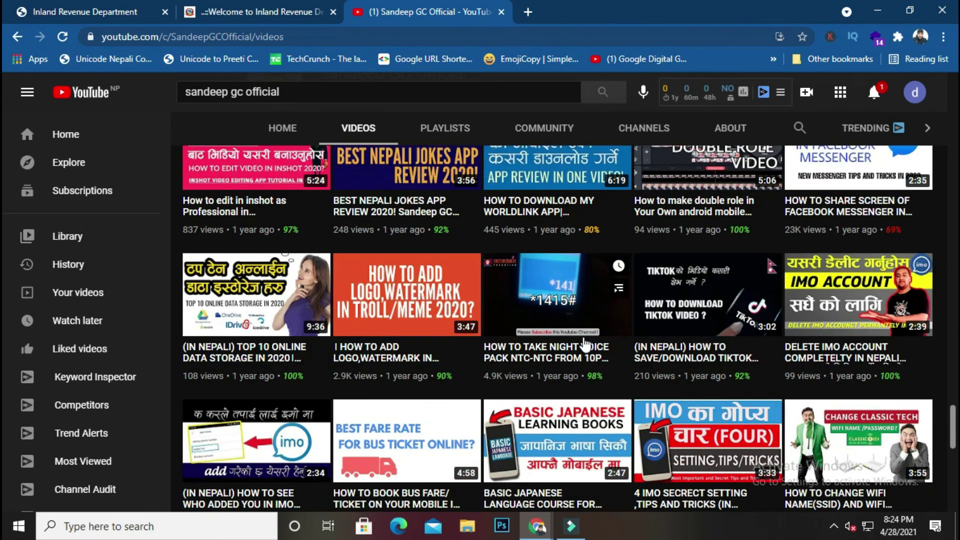